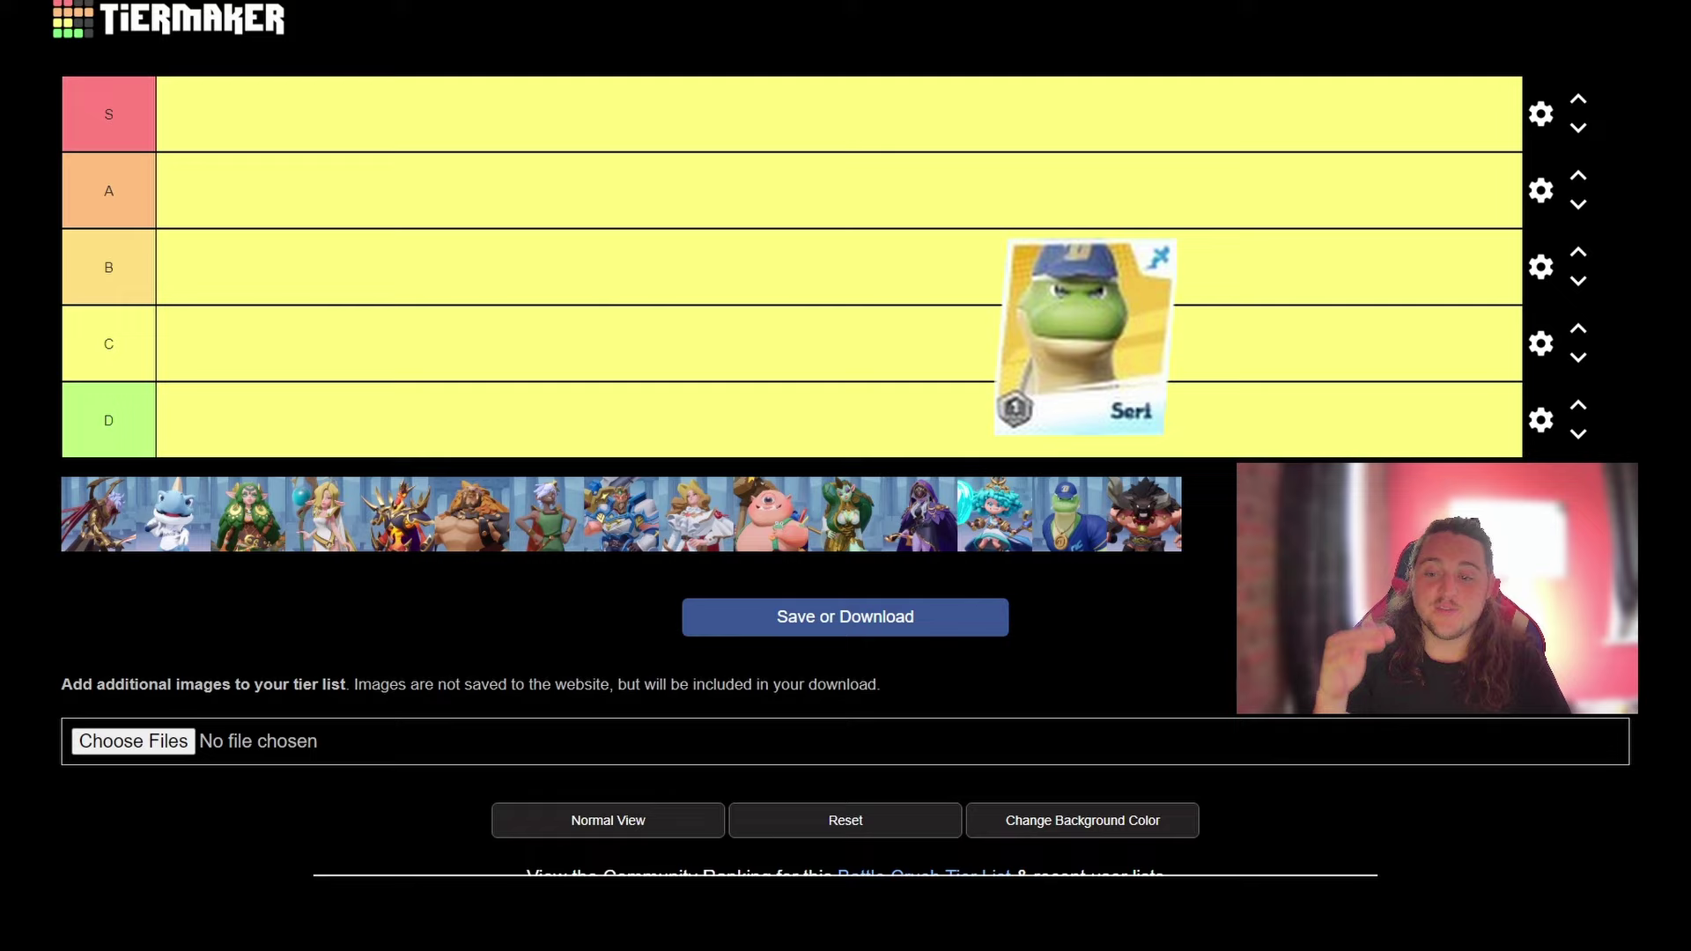
Drag Seri into the S row and Nyx into the A row.
{"action": "left_click_drag", "start_coordinate": [1068, 514], "coordinate": [215, 118]}
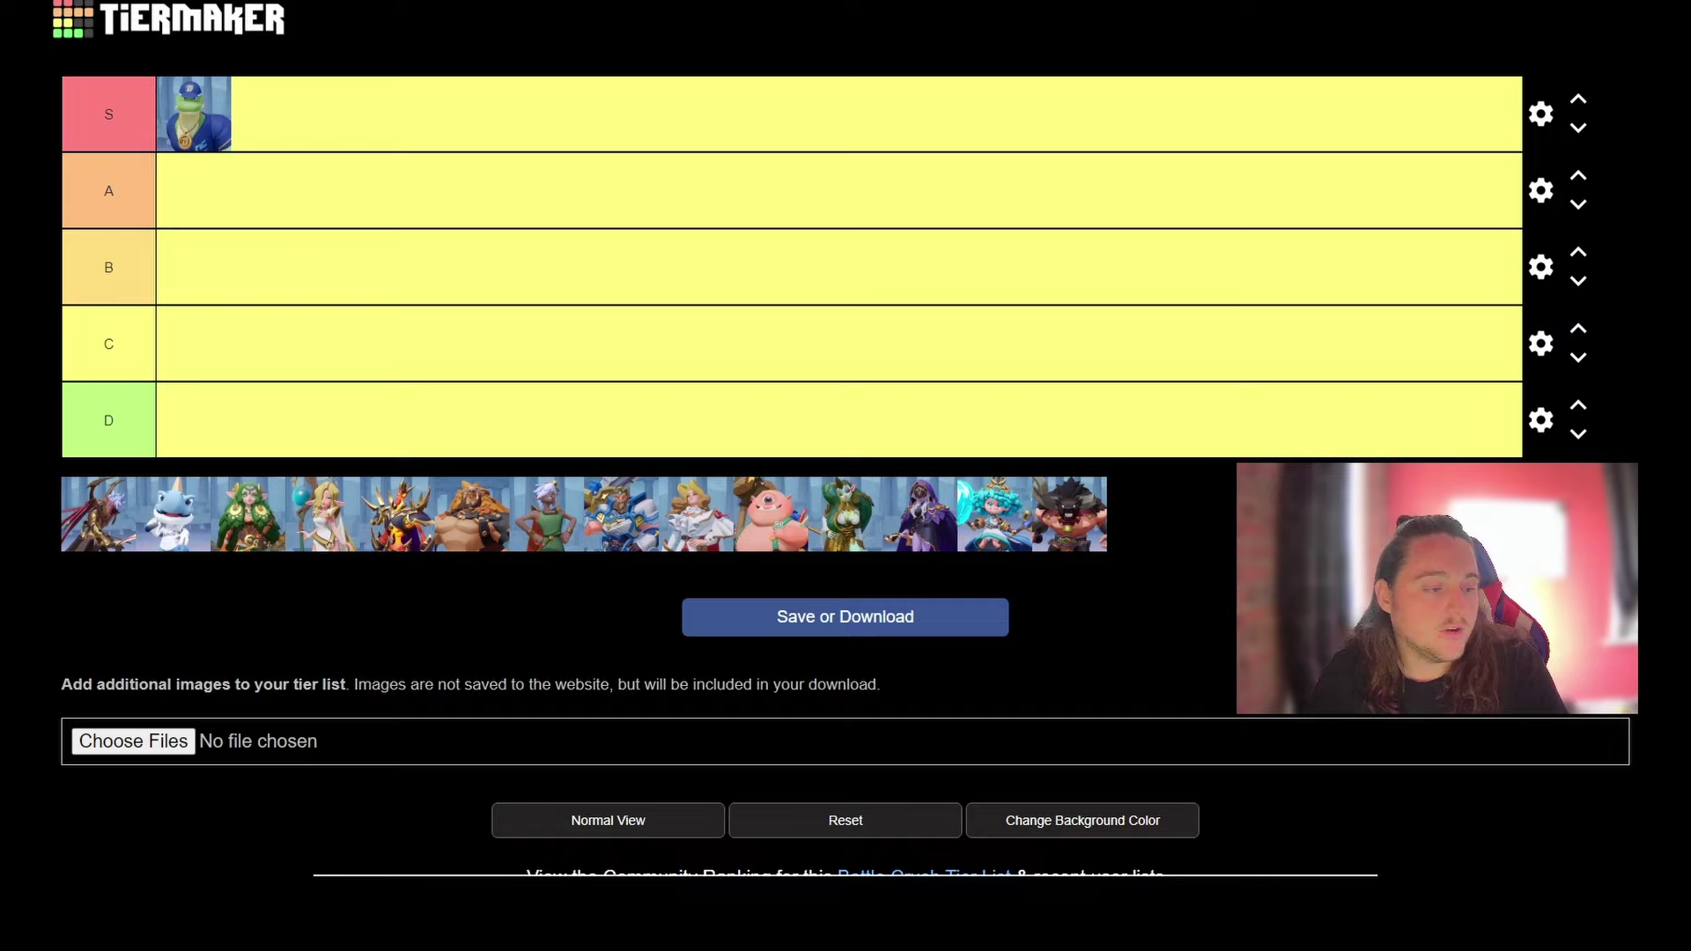
{"action": "mouse_move", "coordinate": [921, 514]}
{"action": "left_mouse_down"}
{"action": "mouse_move", "coordinate": [927, 529]}
{"action": "mouse_move", "coordinate": [932, 319]}
{"action": "left_mouse_up"}
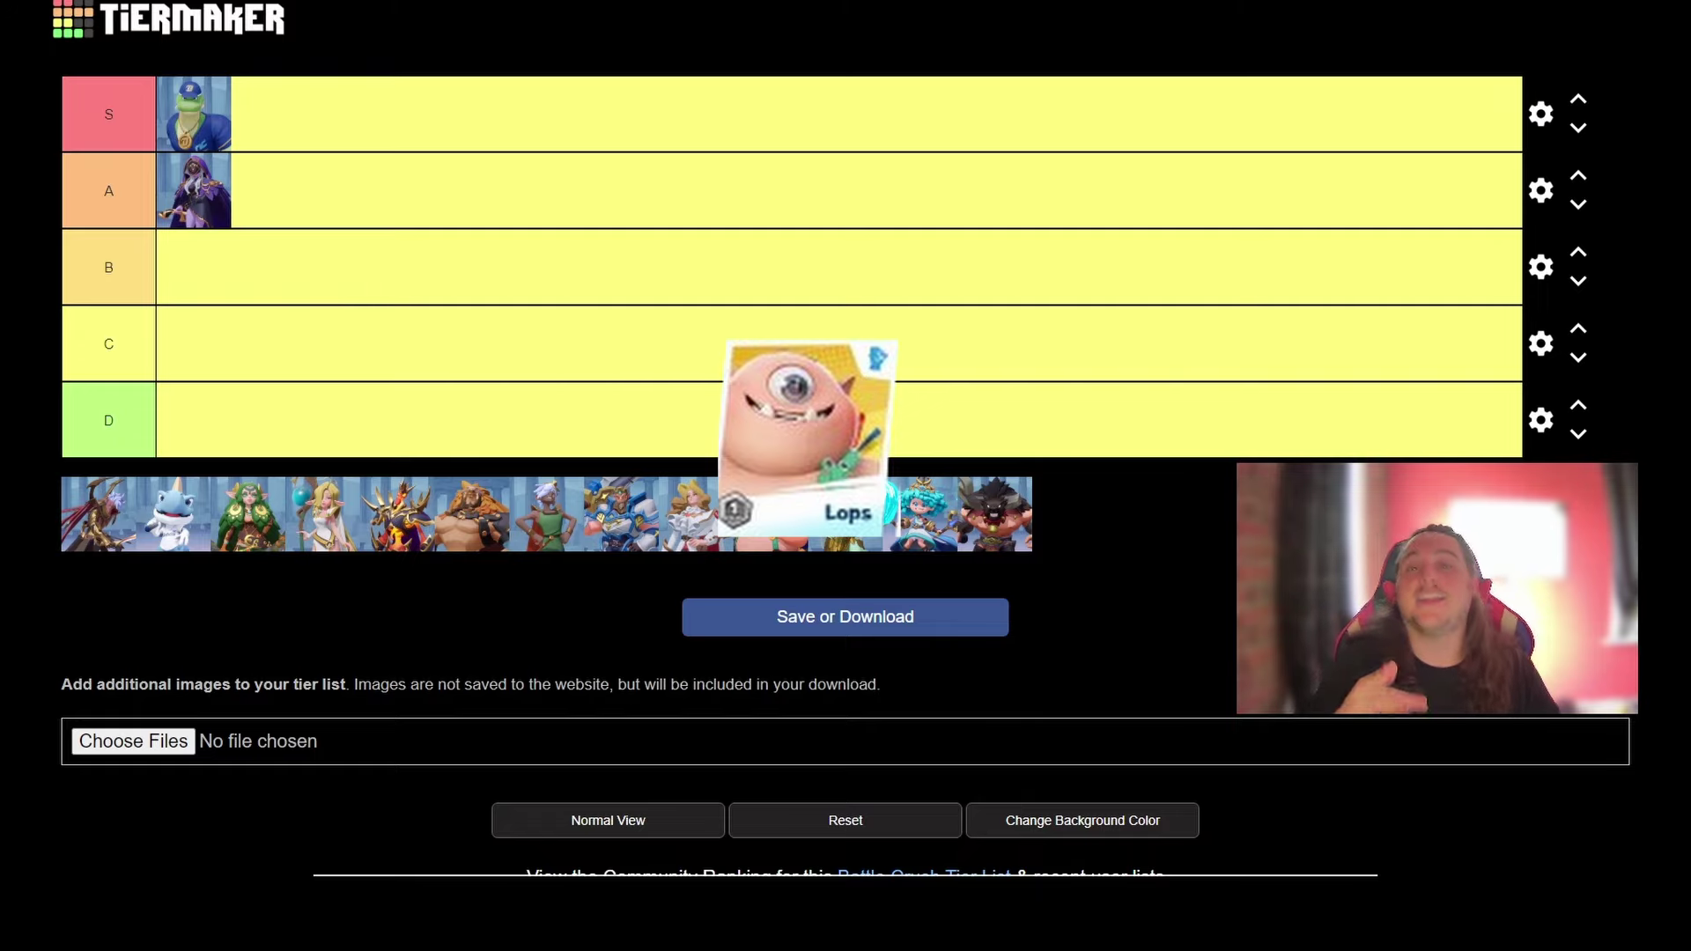
Place Lops in the B row and Lancelot in the A row after Nyx.
{"action": "mouse_move", "coordinate": [773, 514]}
{"action": "left_mouse_down"}
{"action": "mouse_move", "coordinate": [773, 477]}
{"action": "mouse_move", "coordinate": [725, 445]}
{"action": "mouse_move", "coordinate": [373, 335]}
{"action": "mouse_move", "coordinate": [338, 279]}
{"action": "mouse_move", "coordinate": [218, 269]}
{"action": "left_mouse_up"}
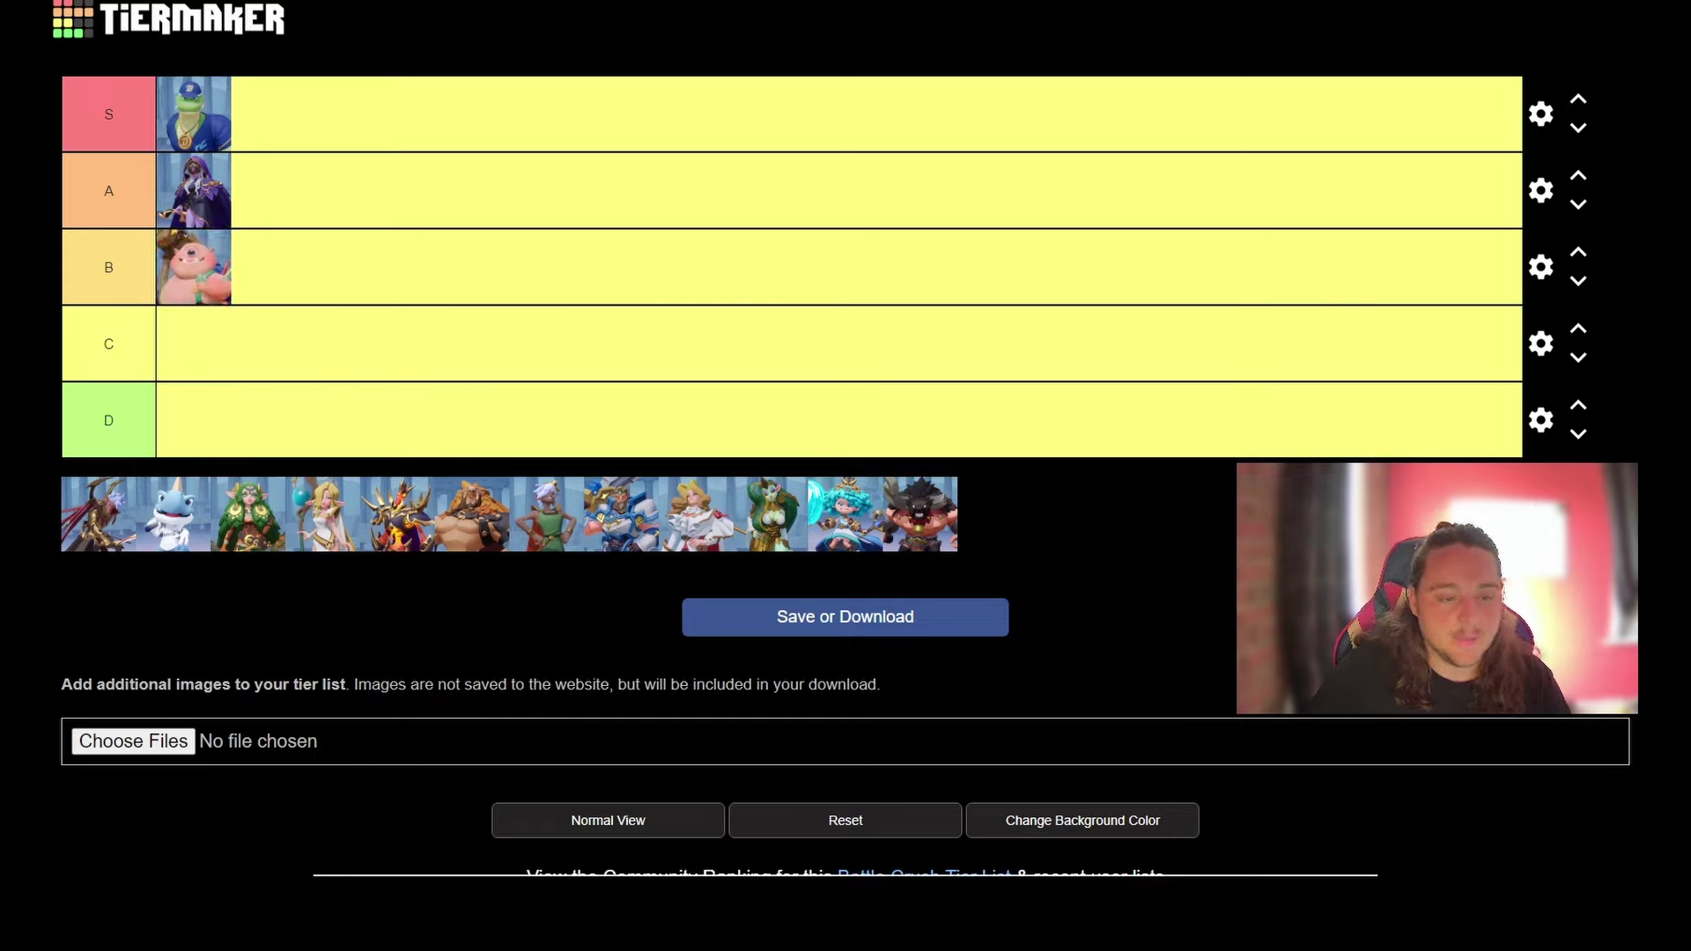
{"action": "mouse_move", "coordinate": [697, 519]}
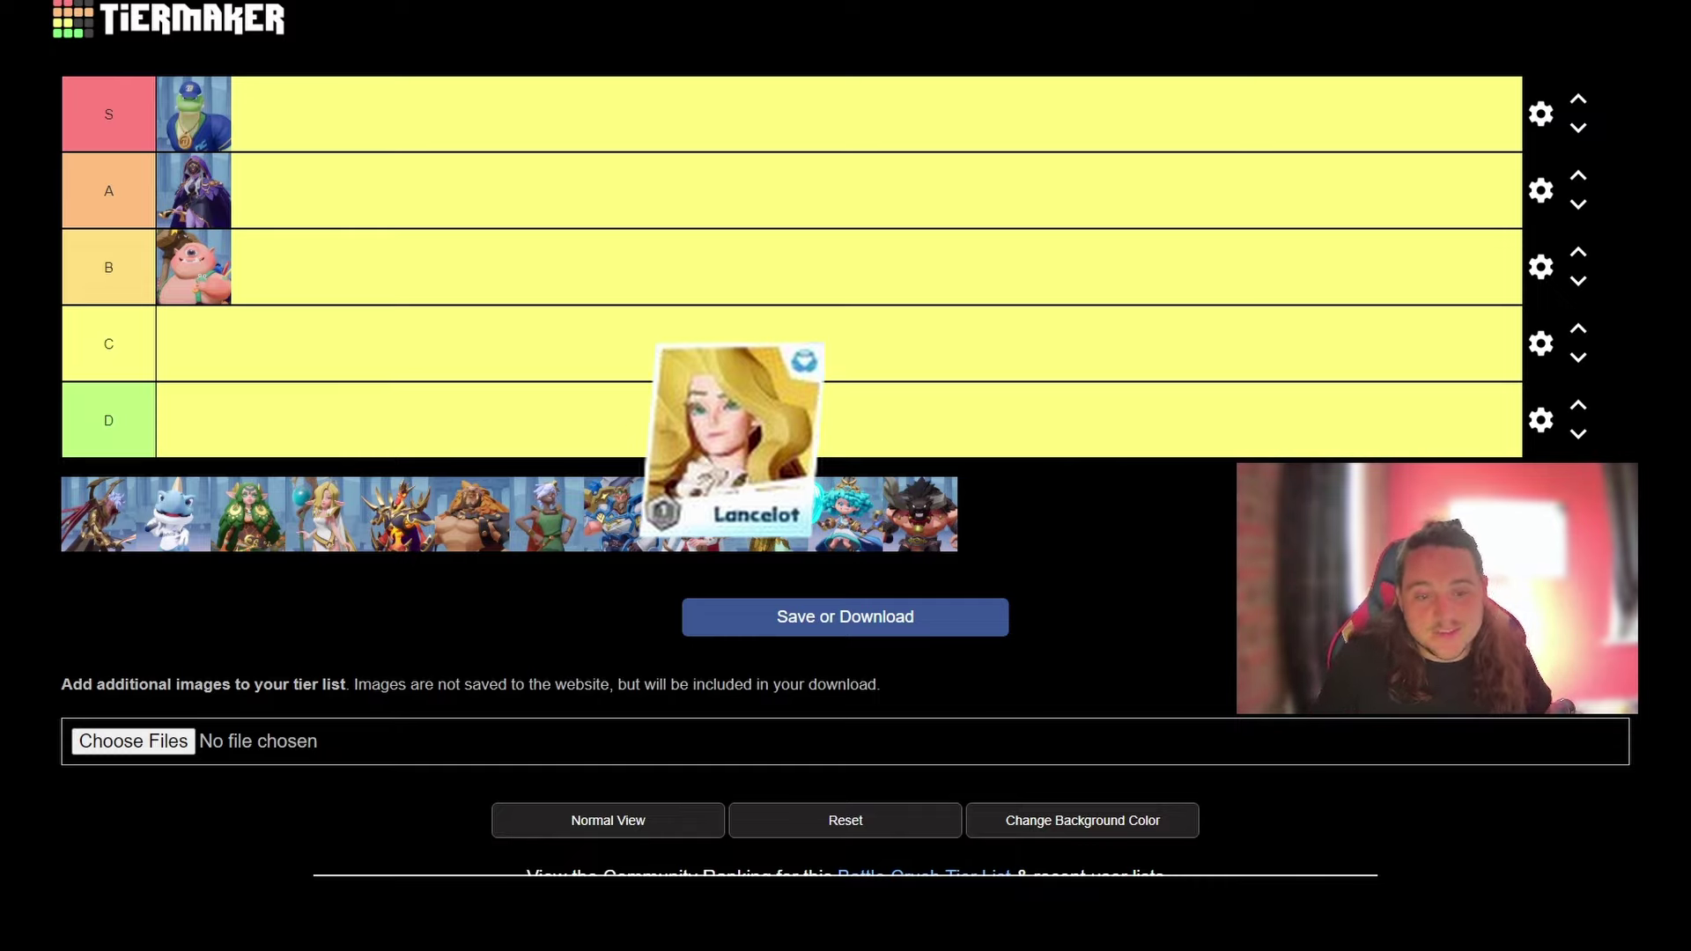
{"action": "mouse_move", "coordinate": [697, 514]}
{"action": "left_mouse_down"}
{"action": "mouse_move", "coordinate": [691, 442]}
{"action": "mouse_move", "coordinate": [287, 256]}
{"action": "mouse_move", "coordinate": [280, 194]}
{"action": "left_mouse_up"}
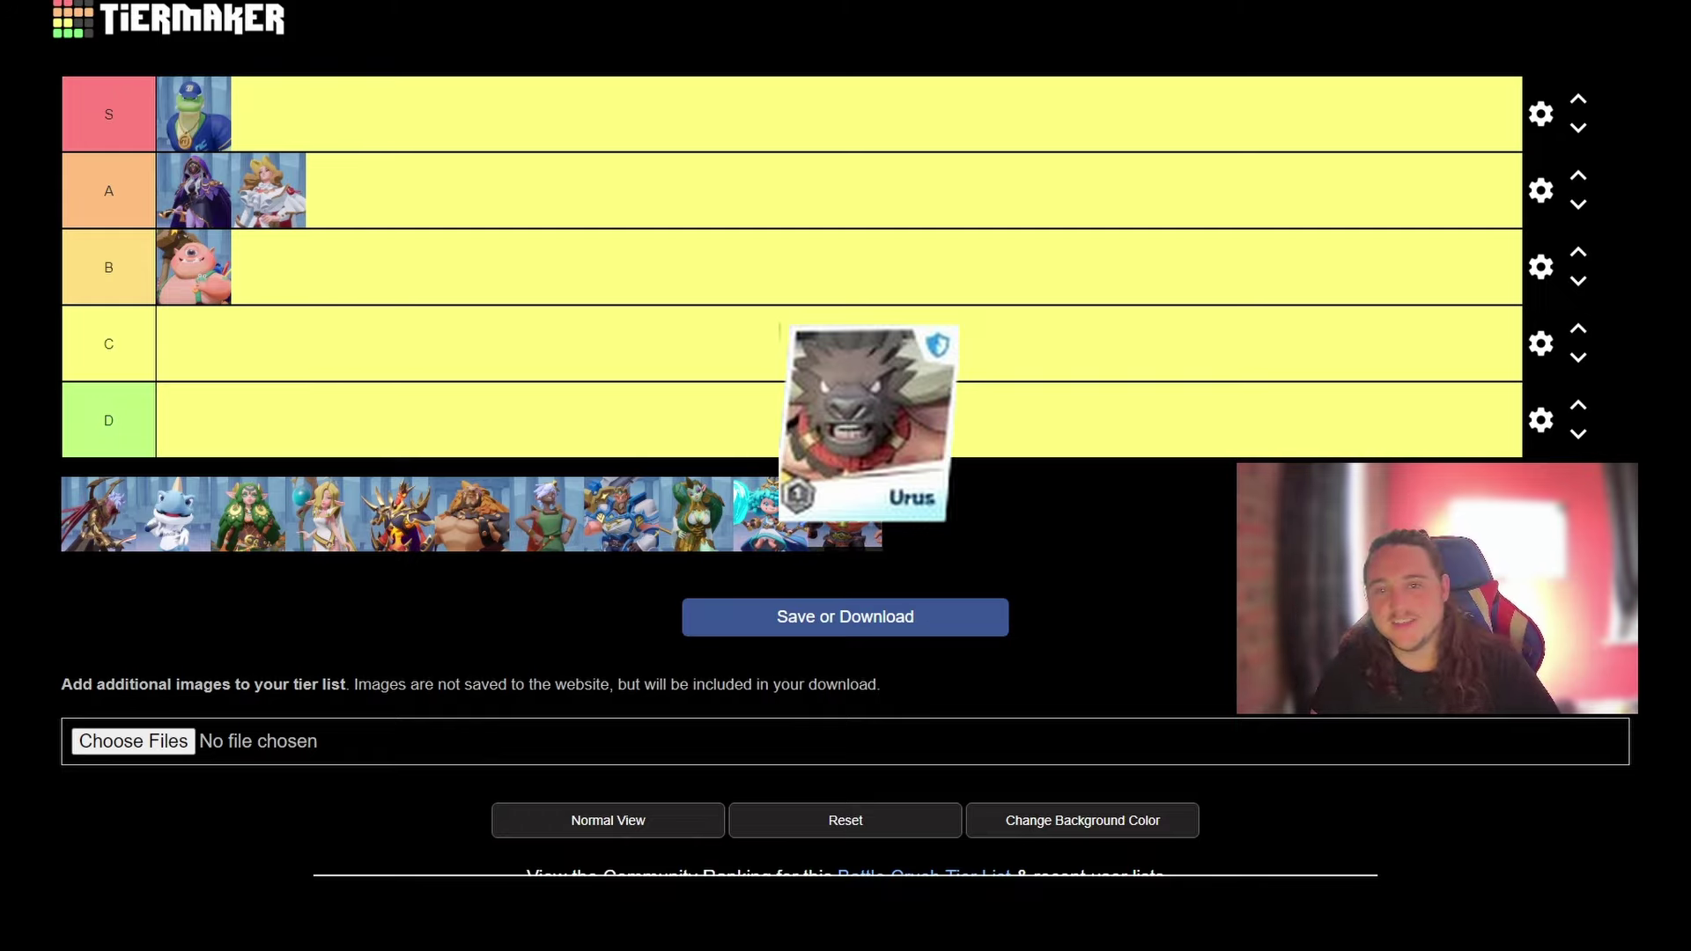
Place Urus in D, Hercules then Poseidon in C, and King Arthur in B beside Lops.
{"action": "mouse_move", "coordinate": [845, 514]}
{"action": "left_mouse_down"}
{"action": "mouse_move", "coordinate": [426, 494]}
{"action": "mouse_move", "coordinate": [194, 420]}
{"action": "left_mouse_up"}
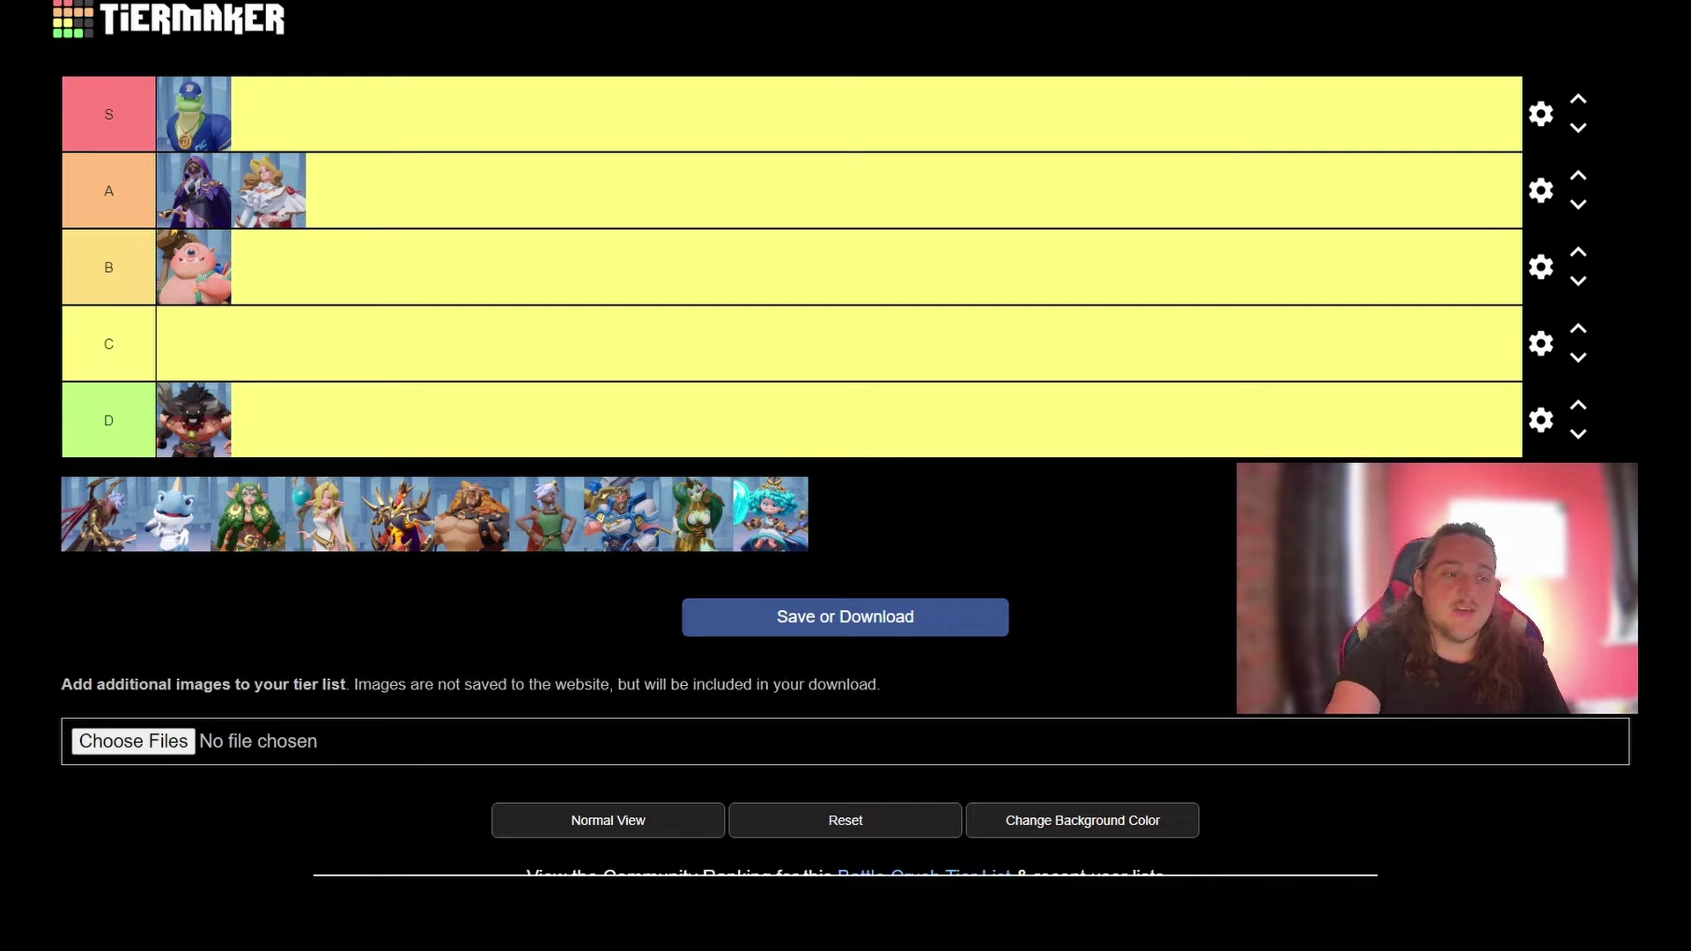
{"action": "mouse_move", "coordinate": [472, 514]}
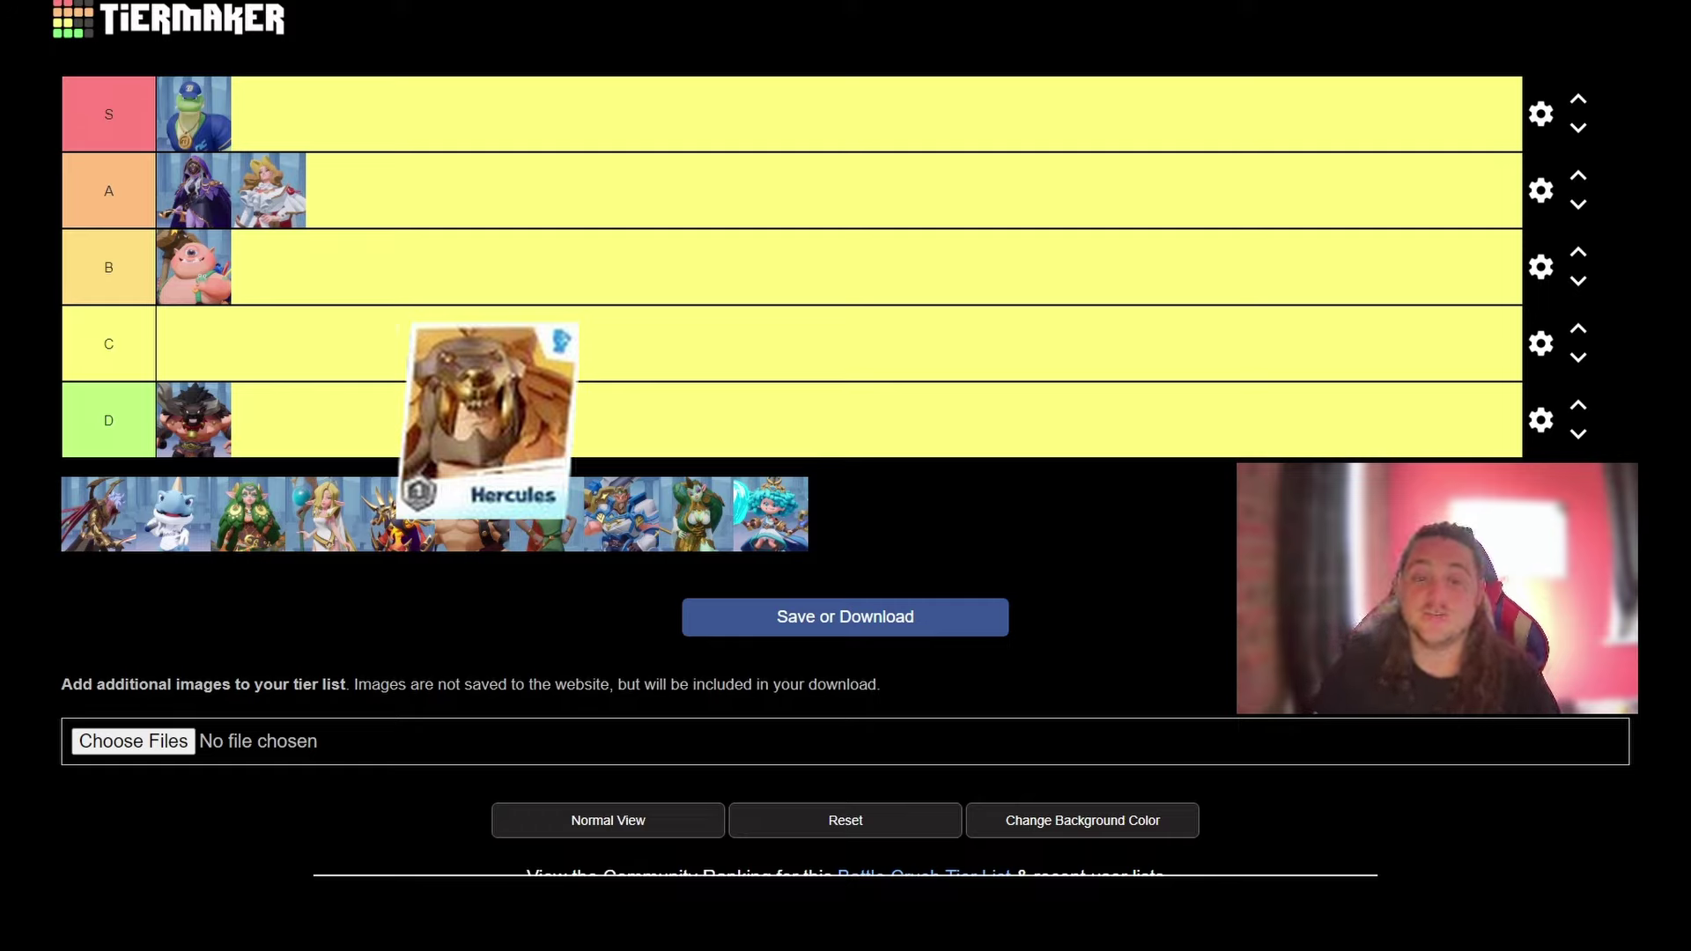
{"action": "left_click_drag", "start_coordinate": [471, 515], "coordinate": [409, 346]}
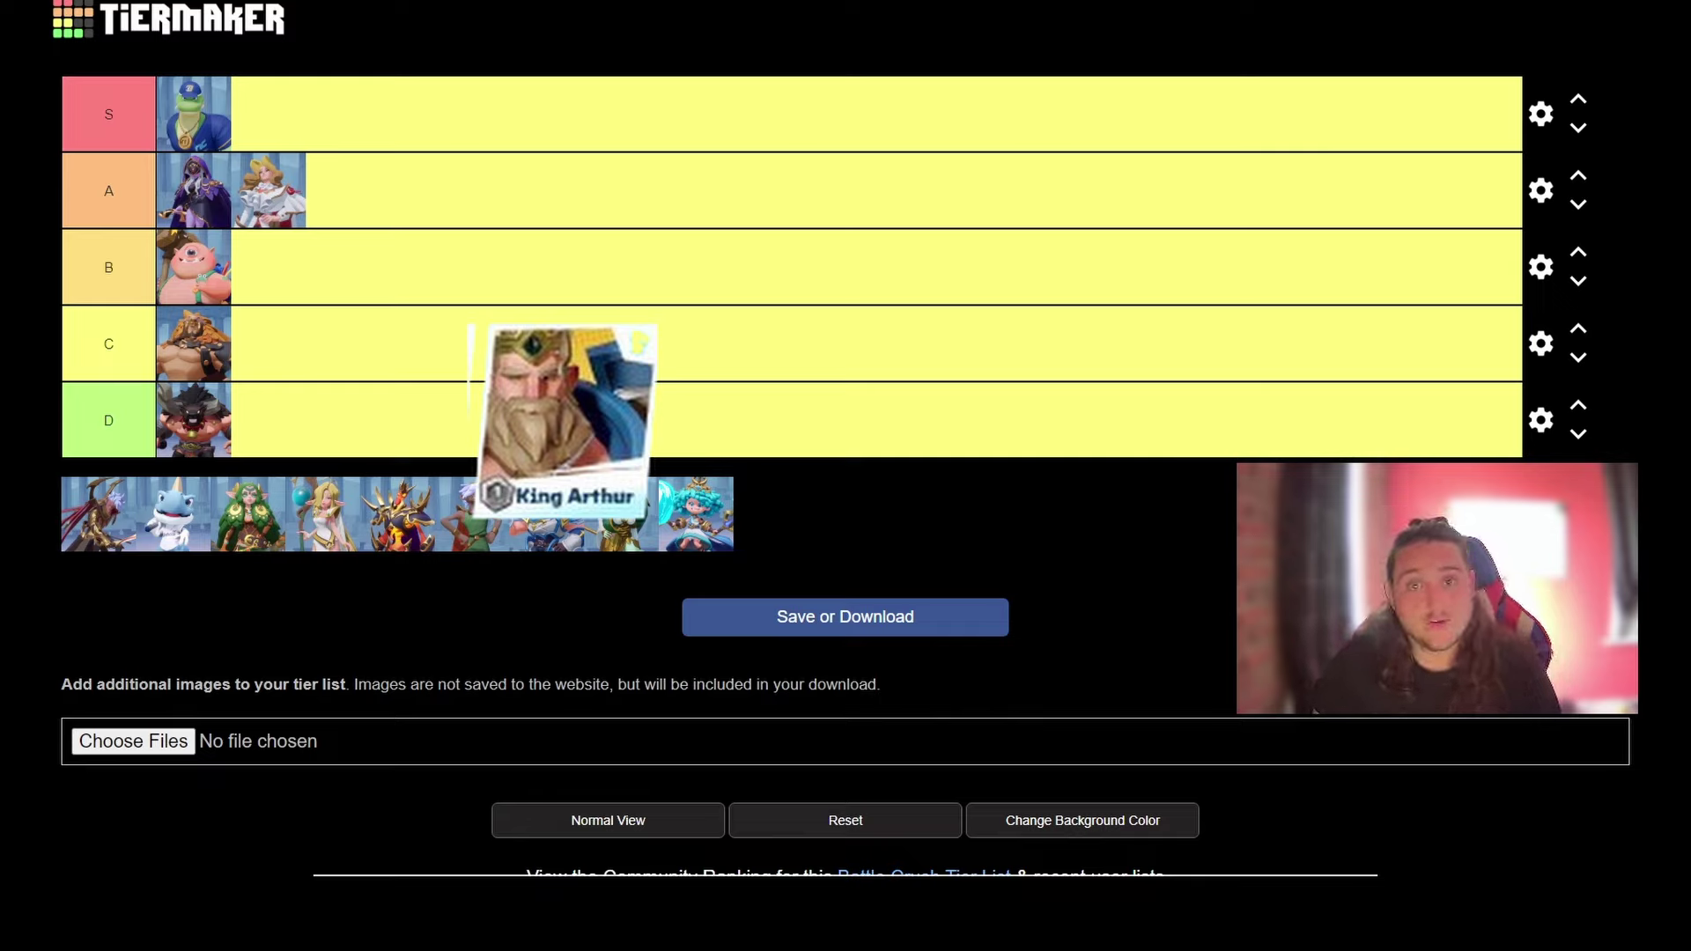
{"action": "mouse_move", "coordinate": [547, 514]}
{"action": "left_mouse_down"}
{"action": "mouse_move", "coordinate": [551, 452]}
{"action": "mouse_move", "coordinate": [435, 283]}
{"action": "mouse_move", "coordinate": [268, 267]}
{"action": "left_mouse_up"}
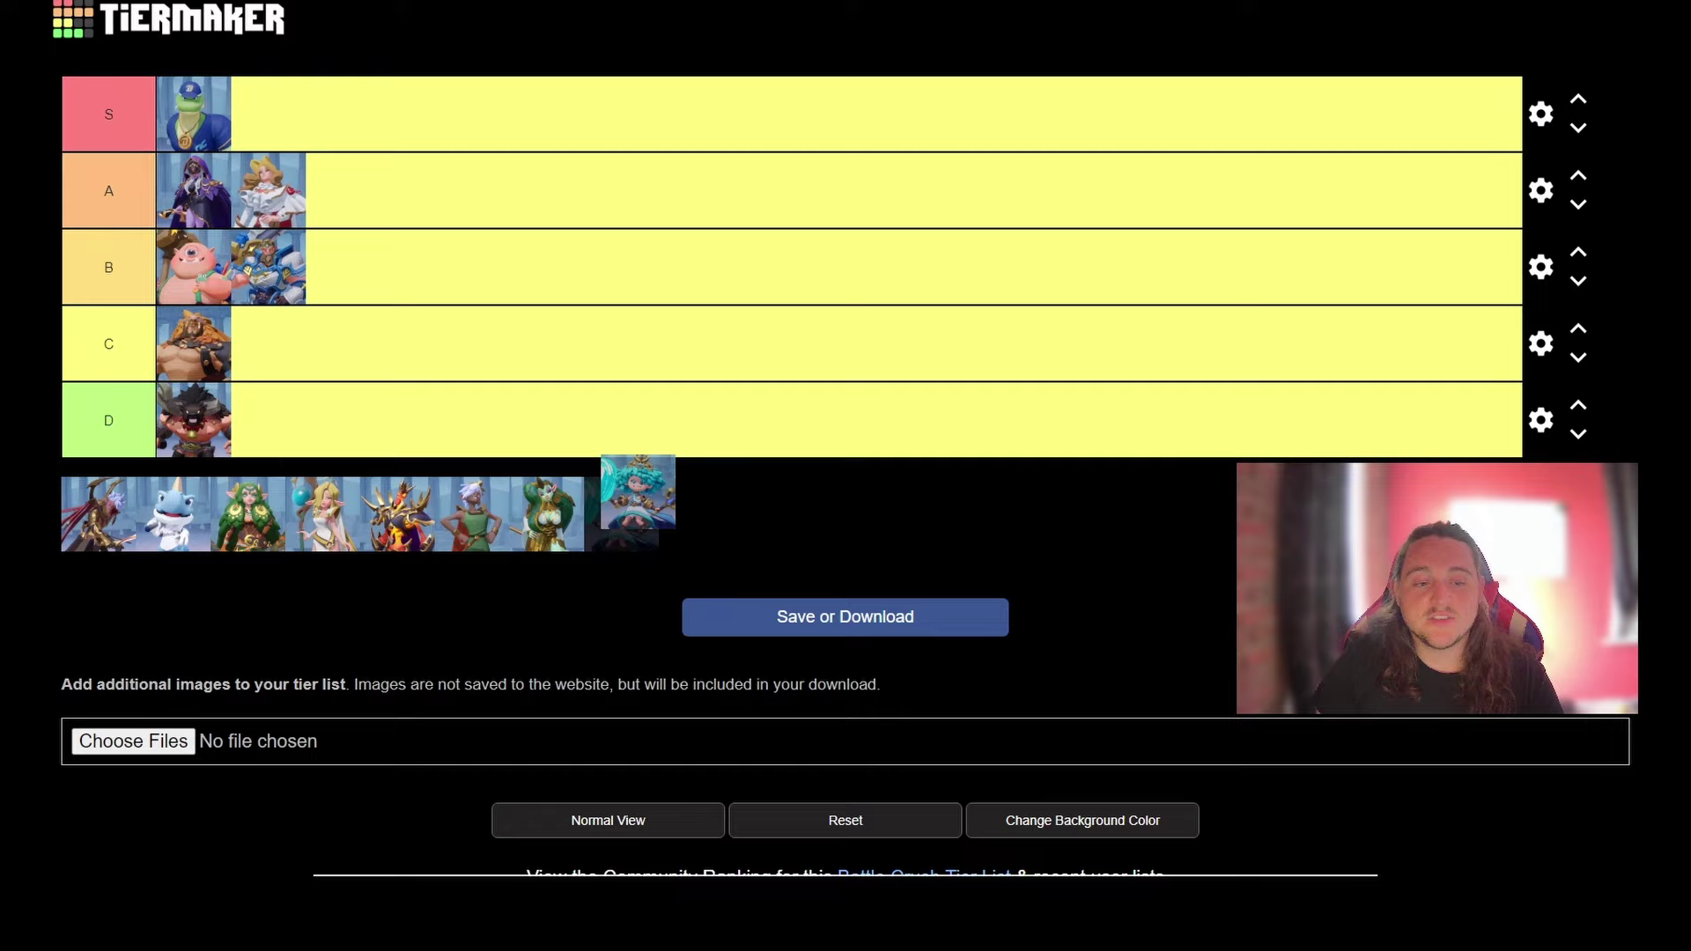
{"action": "mouse_move", "coordinate": [623, 514]}
{"action": "left_mouse_down"}
{"action": "mouse_move", "coordinate": [629, 480]}
{"action": "mouse_move", "coordinate": [350, 339]}
{"action": "left_mouse_up"}
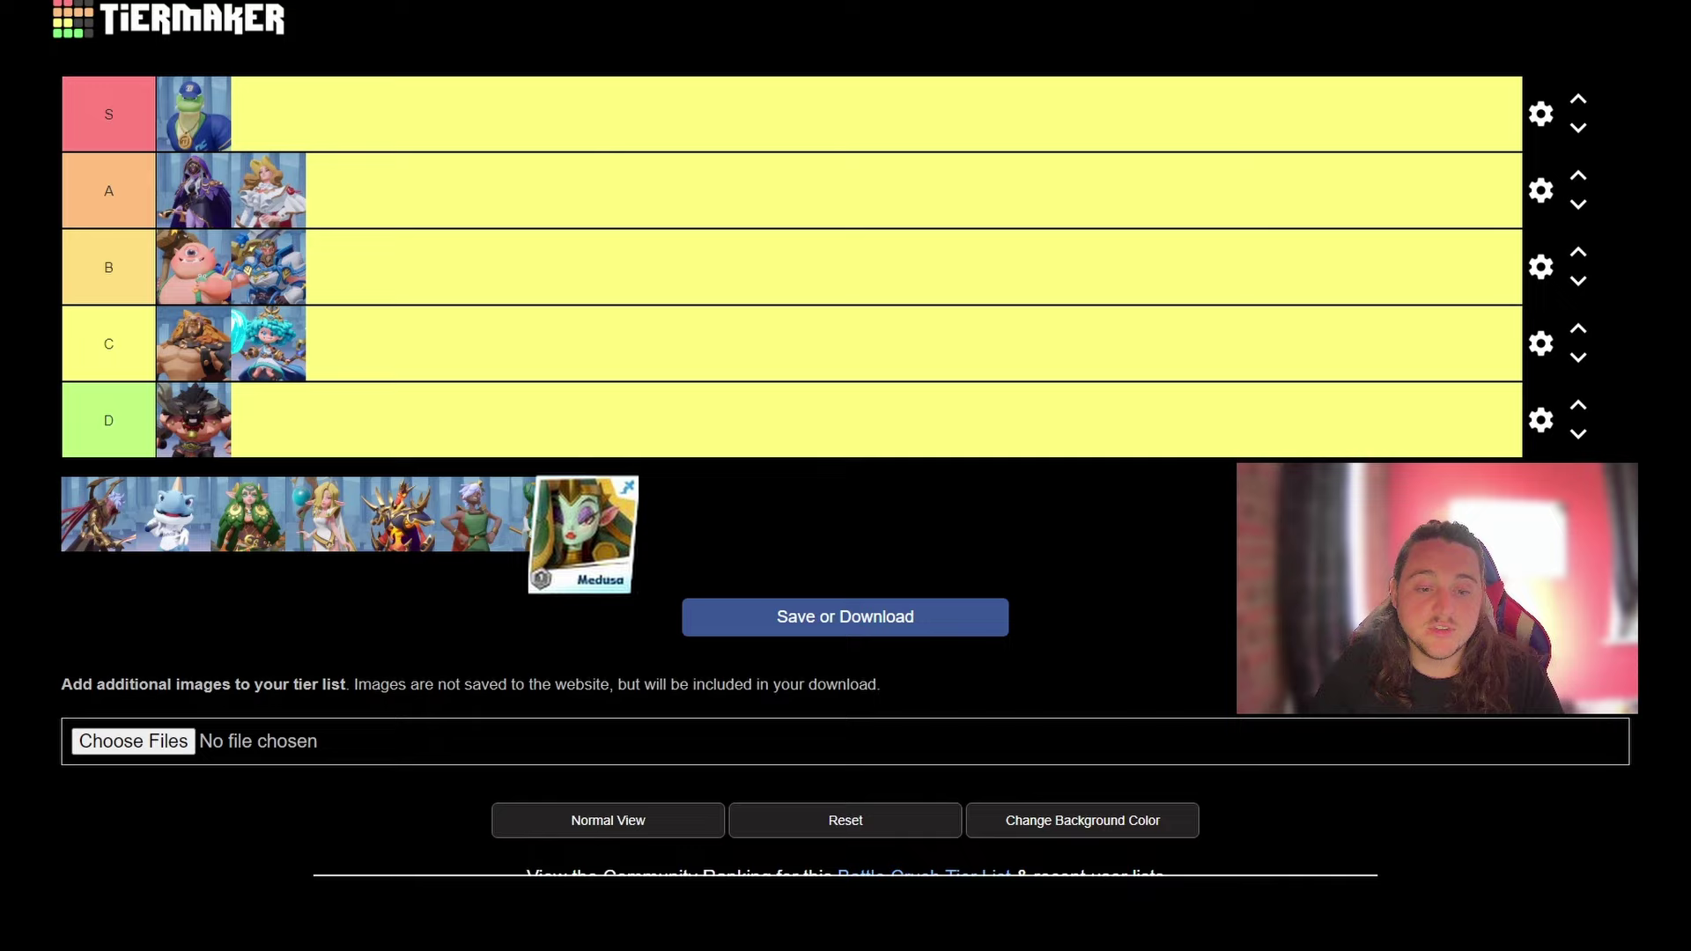
Add Medusa third in B, Dandi beside Seri in S, and Ares and Hades to C.
{"action": "mouse_move", "coordinate": [546, 514]}
{"action": "left_mouse_down"}
{"action": "mouse_move", "coordinate": [432, 256]}
{"action": "mouse_move", "coordinate": [343, 267]}
{"action": "left_mouse_up"}
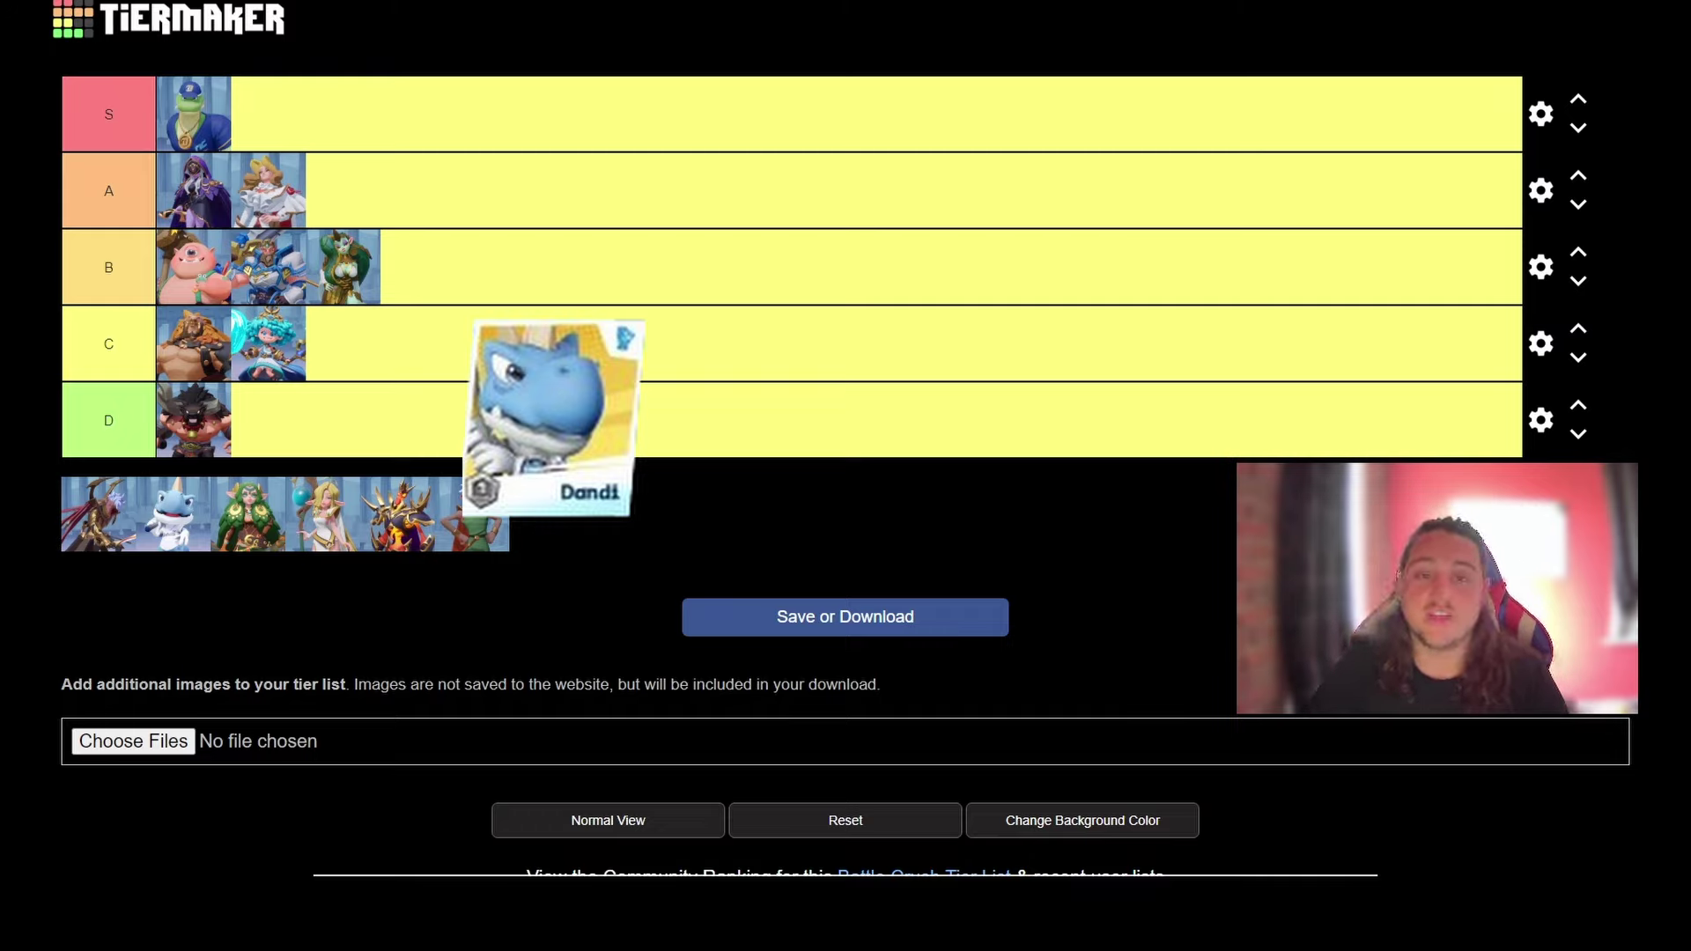
{"action": "mouse_move", "coordinate": [173, 514]}
{"action": "left_mouse_down"}
{"action": "mouse_move", "coordinate": [332, 339]}
{"action": "mouse_move", "coordinate": [343, 189]}
{"action": "mouse_move", "coordinate": [269, 114]}
{"action": "left_mouse_up"}
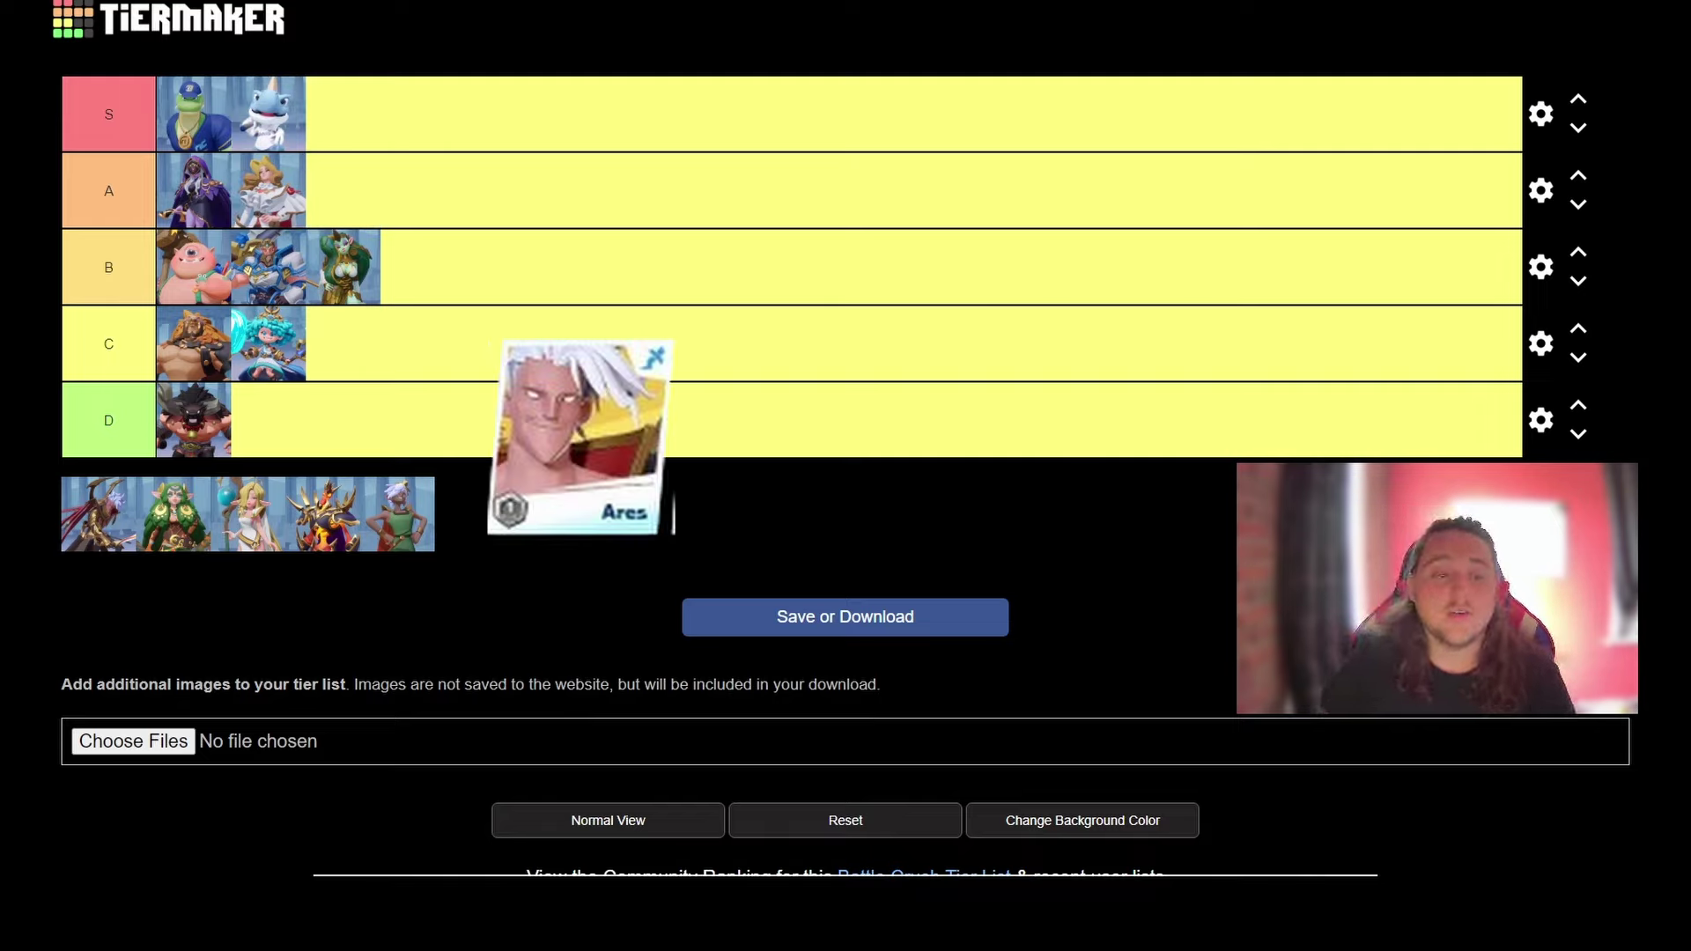
{"action": "mouse_move", "coordinate": [98, 514]}
{"action": "left_mouse_down"}
{"action": "mouse_move", "coordinate": [176, 494]}
{"action": "mouse_move", "coordinate": [343, 343]}
{"action": "left_mouse_up"}
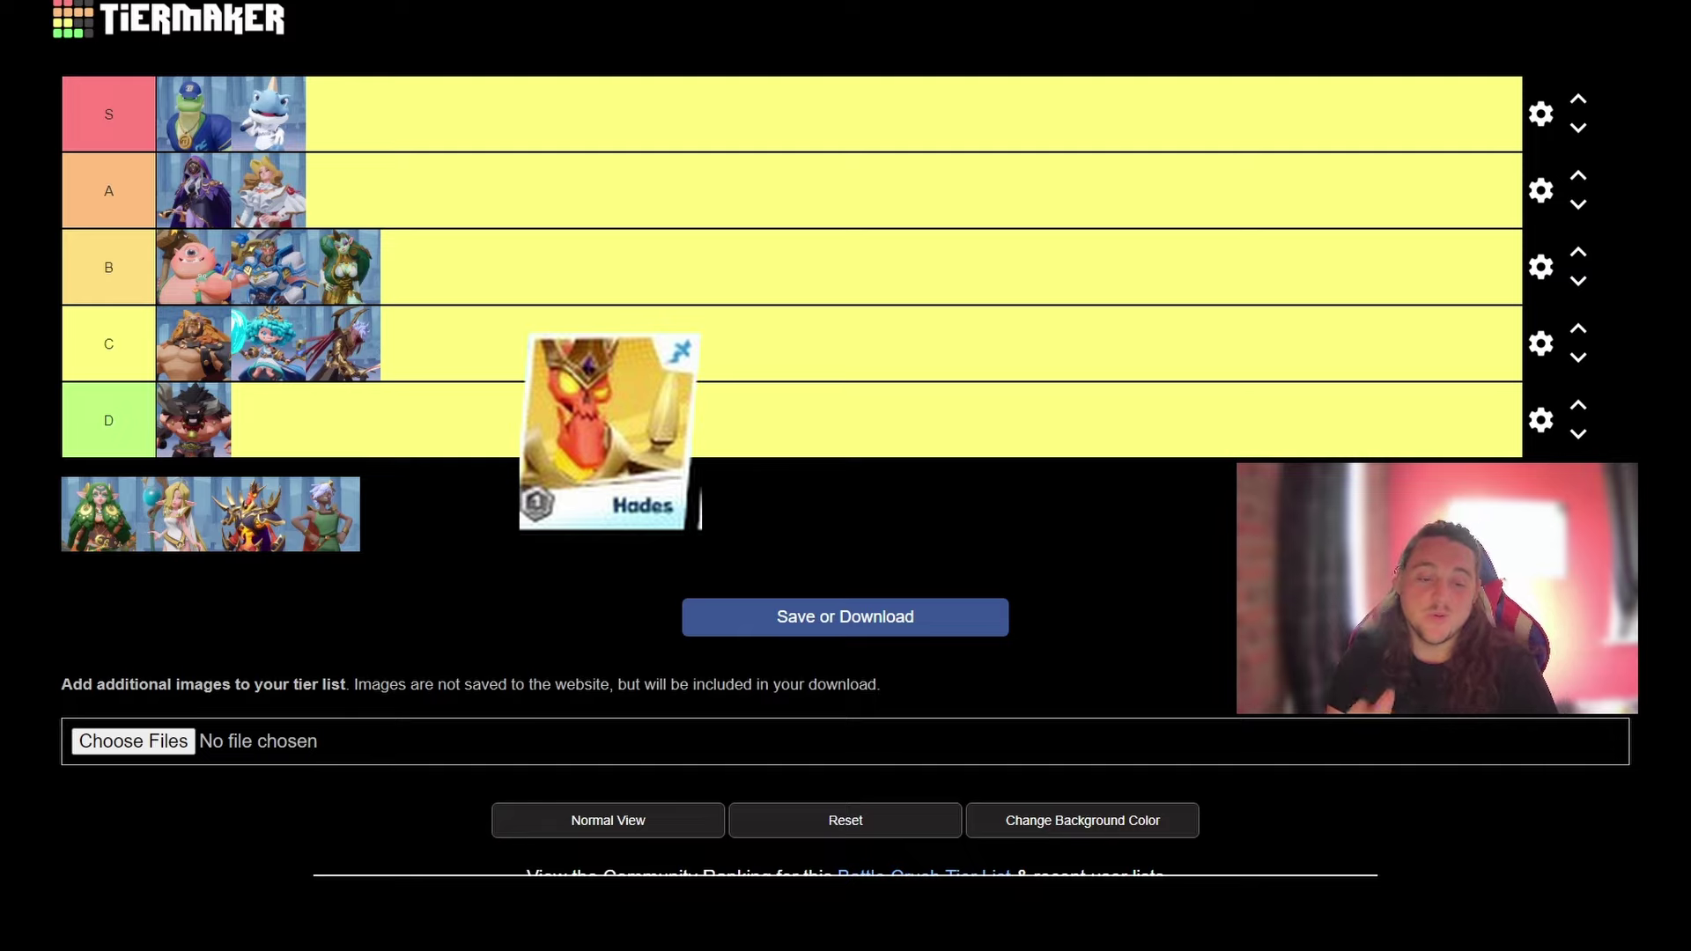
{"action": "left_click_drag", "start_coordinate": [248, 514], "coordinate": [431, 350]}
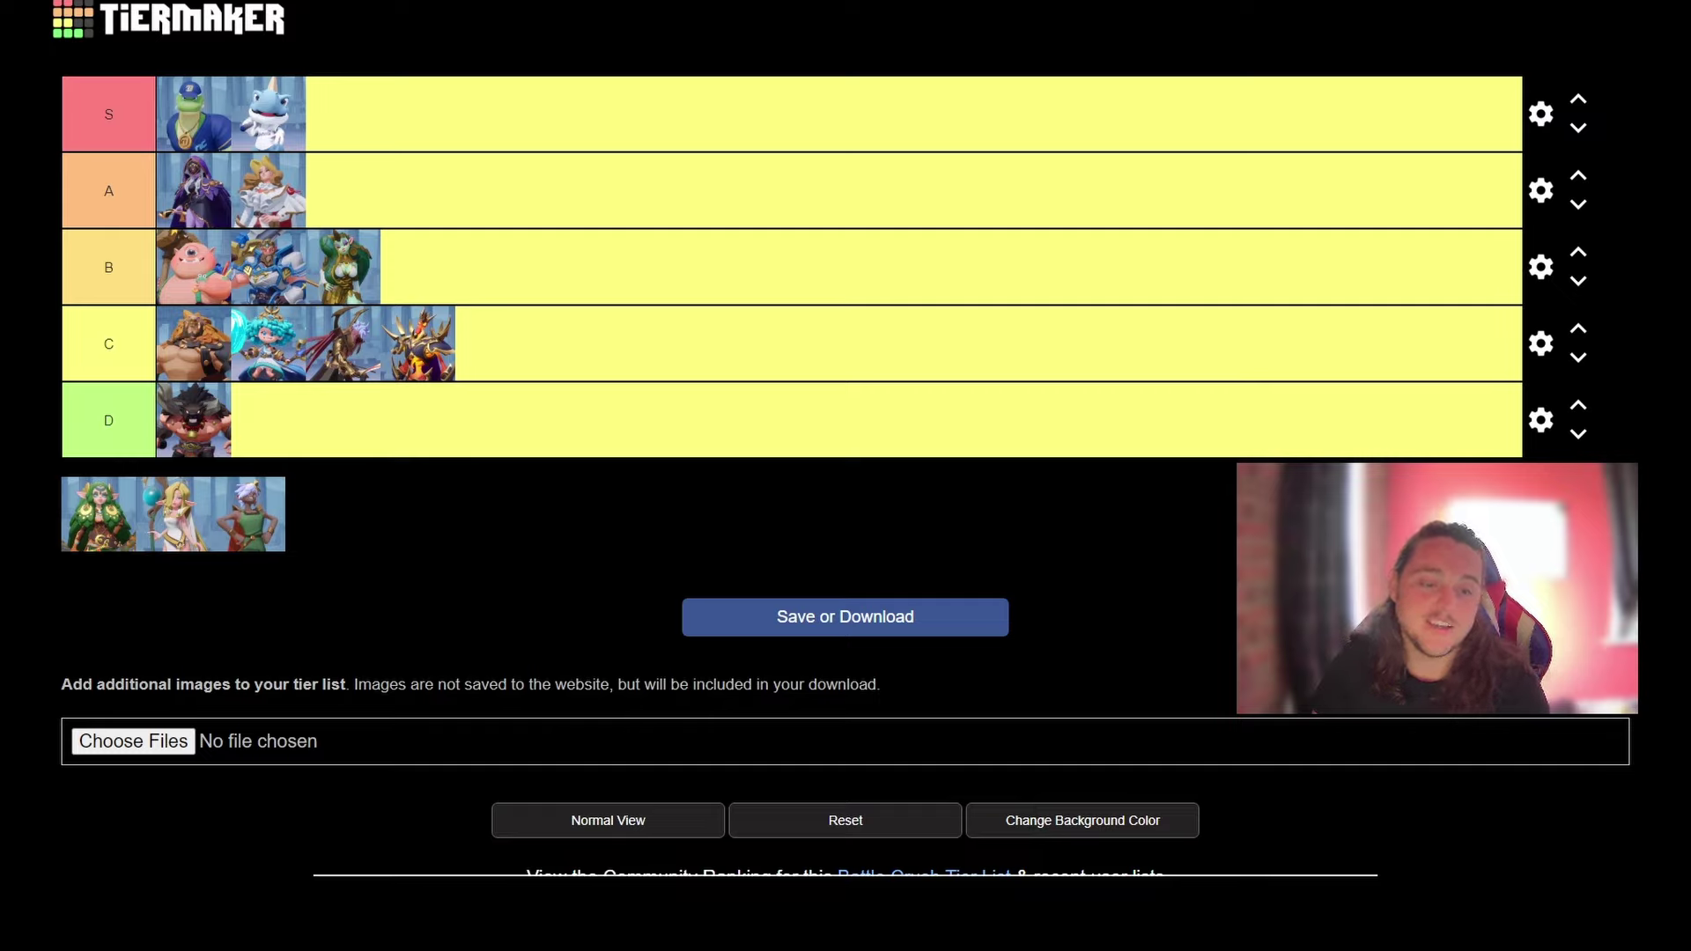
{"action": "mouse_move", "coordinate": [99, 514]}
{"action": "left_mouse_down"}
{"action": "mouse_move", "coordinate": [408, 581]}
{"action": "mouse_move", "coordinate": [719, 518]}
{"action": "left_mouse_up"}
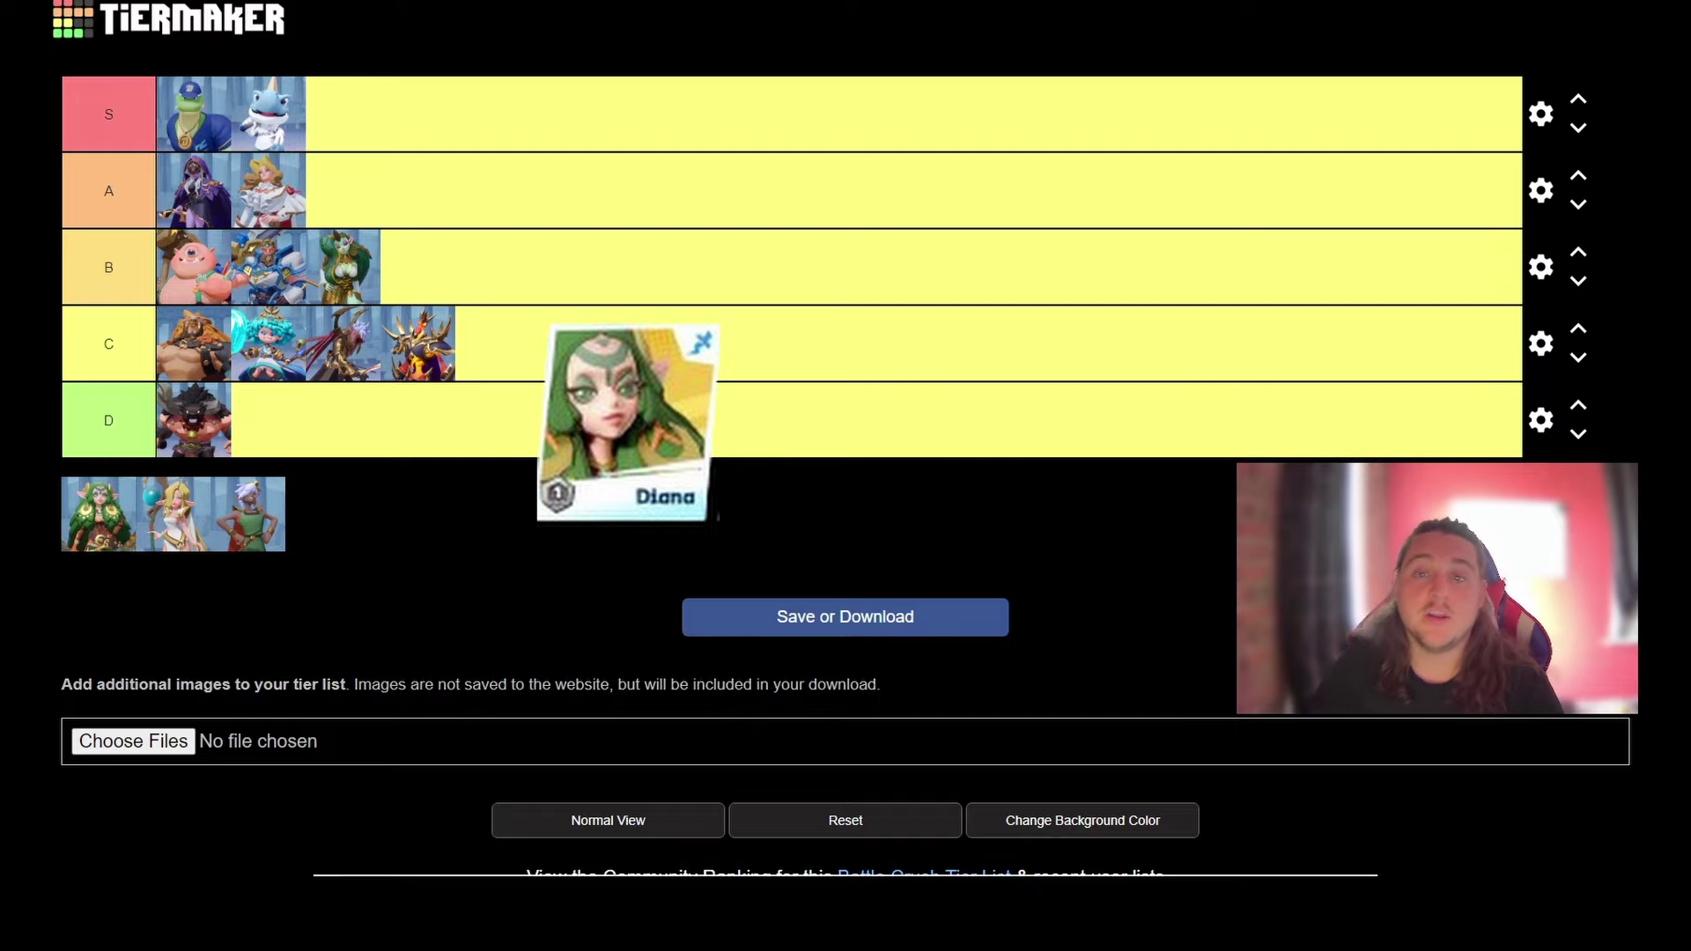
Place Diana in A, Hermes last in C, and Freyja in S to empty the pool.
{"action": "mouse_move", "coordinate": [99, 515]}
{"action": "left_mouse_down"}
{"action": "mouse_move", "coordinate": [397, 264]}
{"action": "mouse_move", "coordinate": [344, 191]}
{"action": "left_mouse_up"}
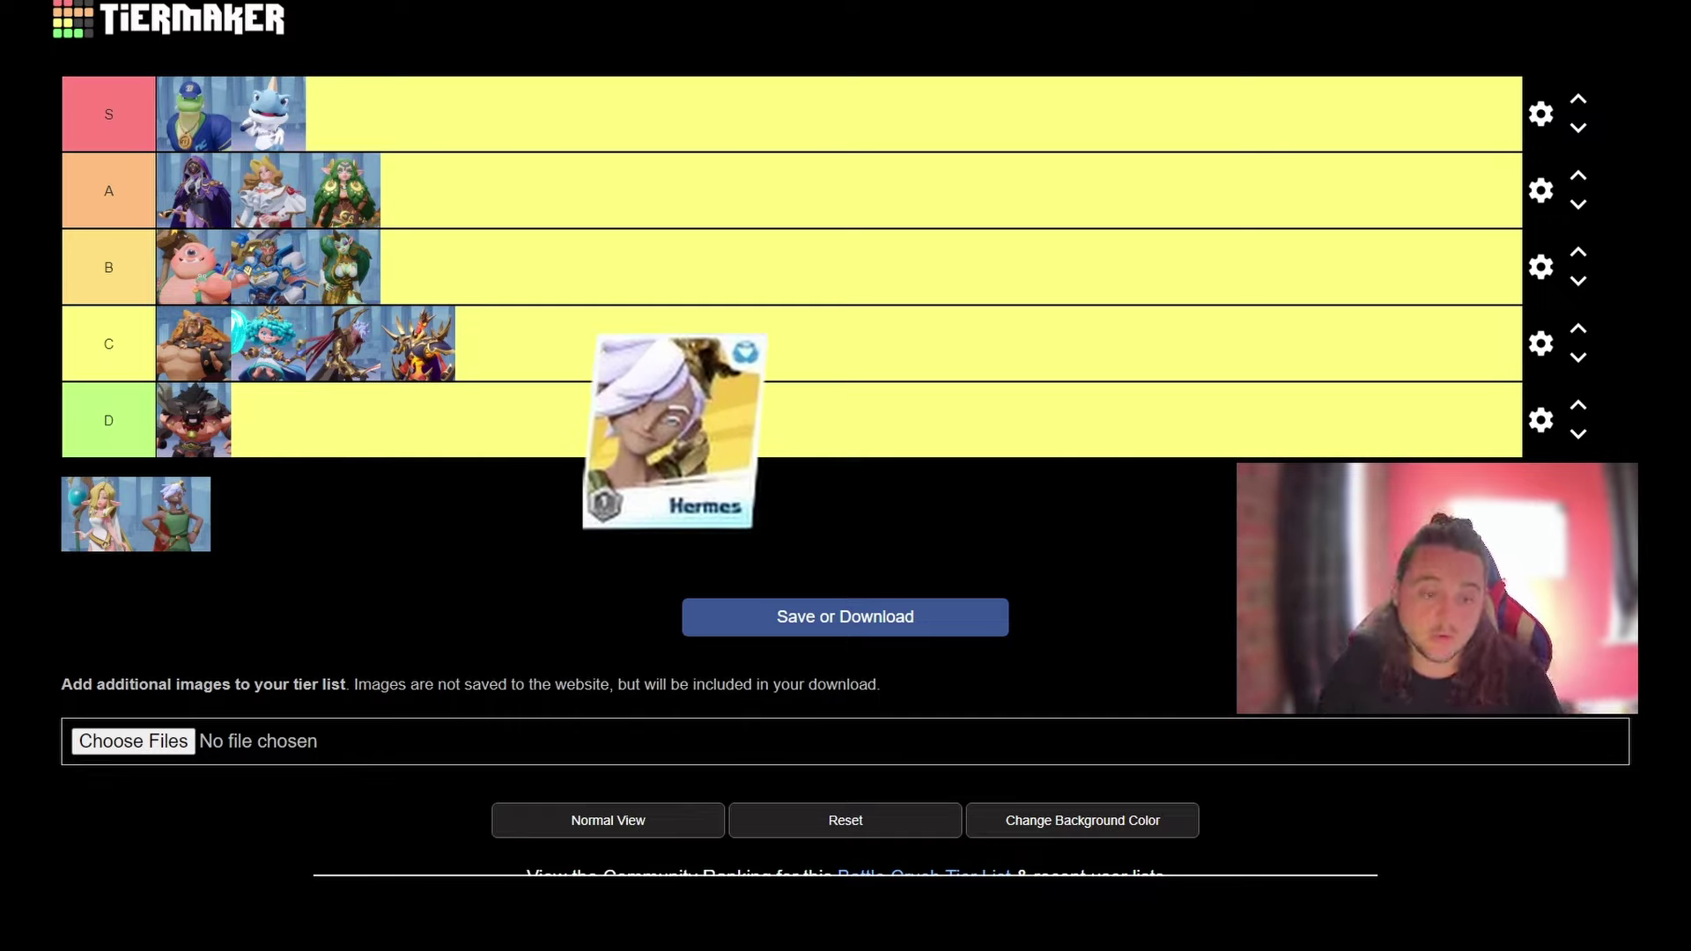
{"action": "left_click_drag", "start_coordinate": [172, 514], "coordinate": [492, 344]}
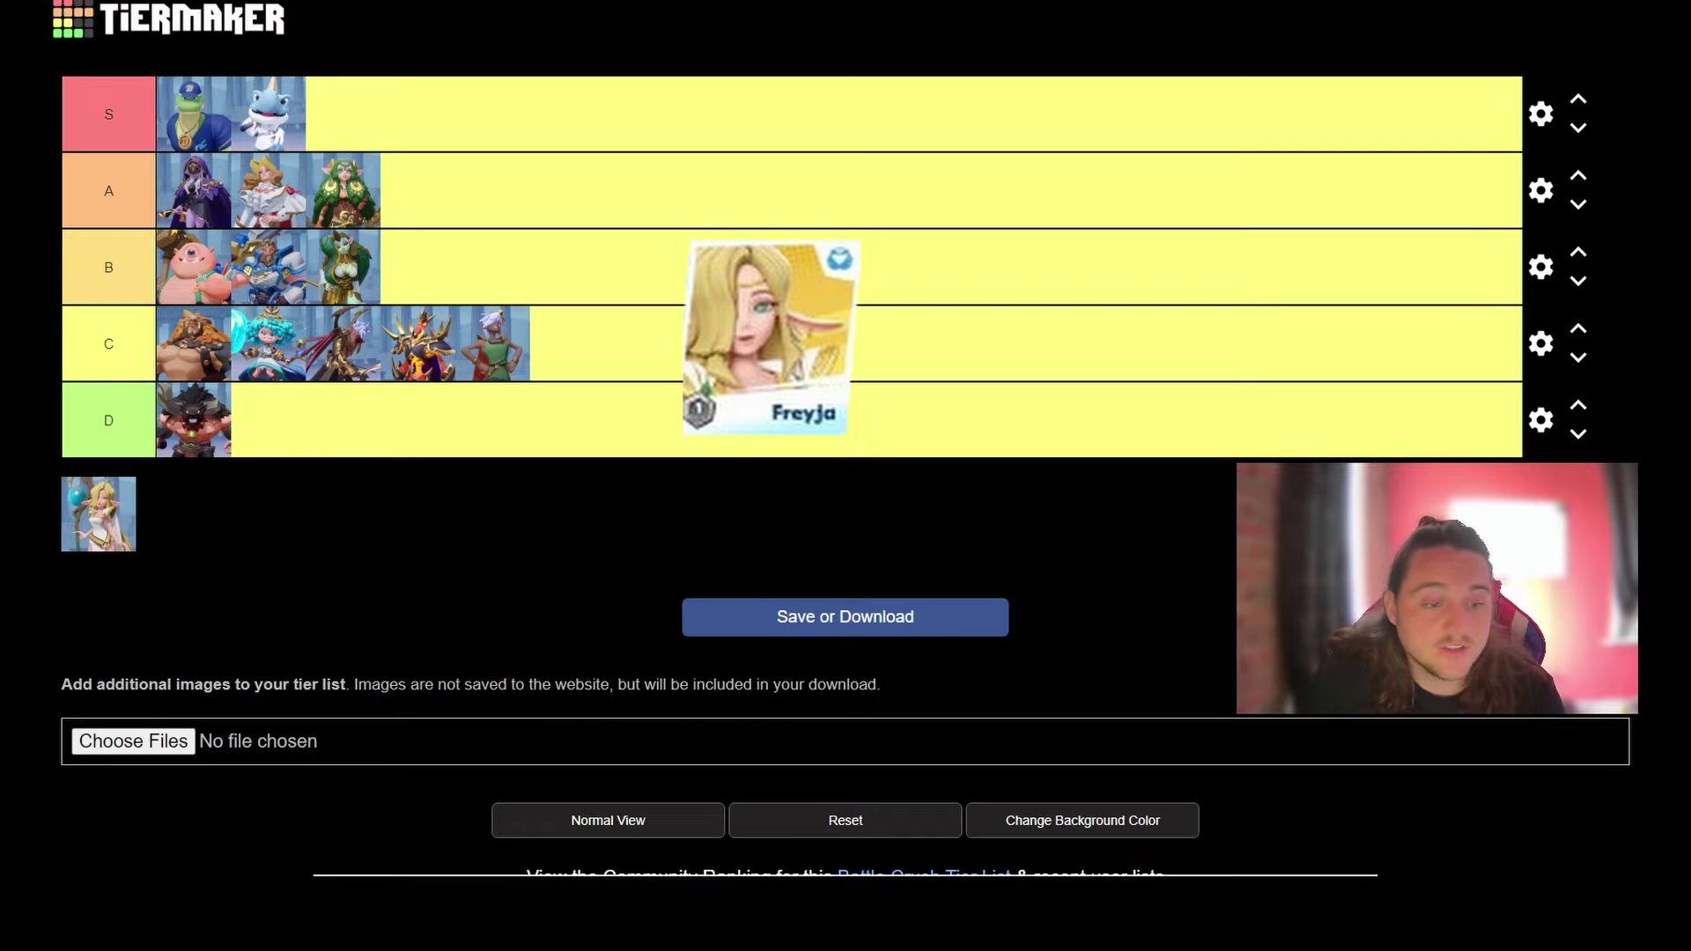
{"action": "left_click_drag", "start_coordinate": [98, 514], "coordinate": [343, 114]}
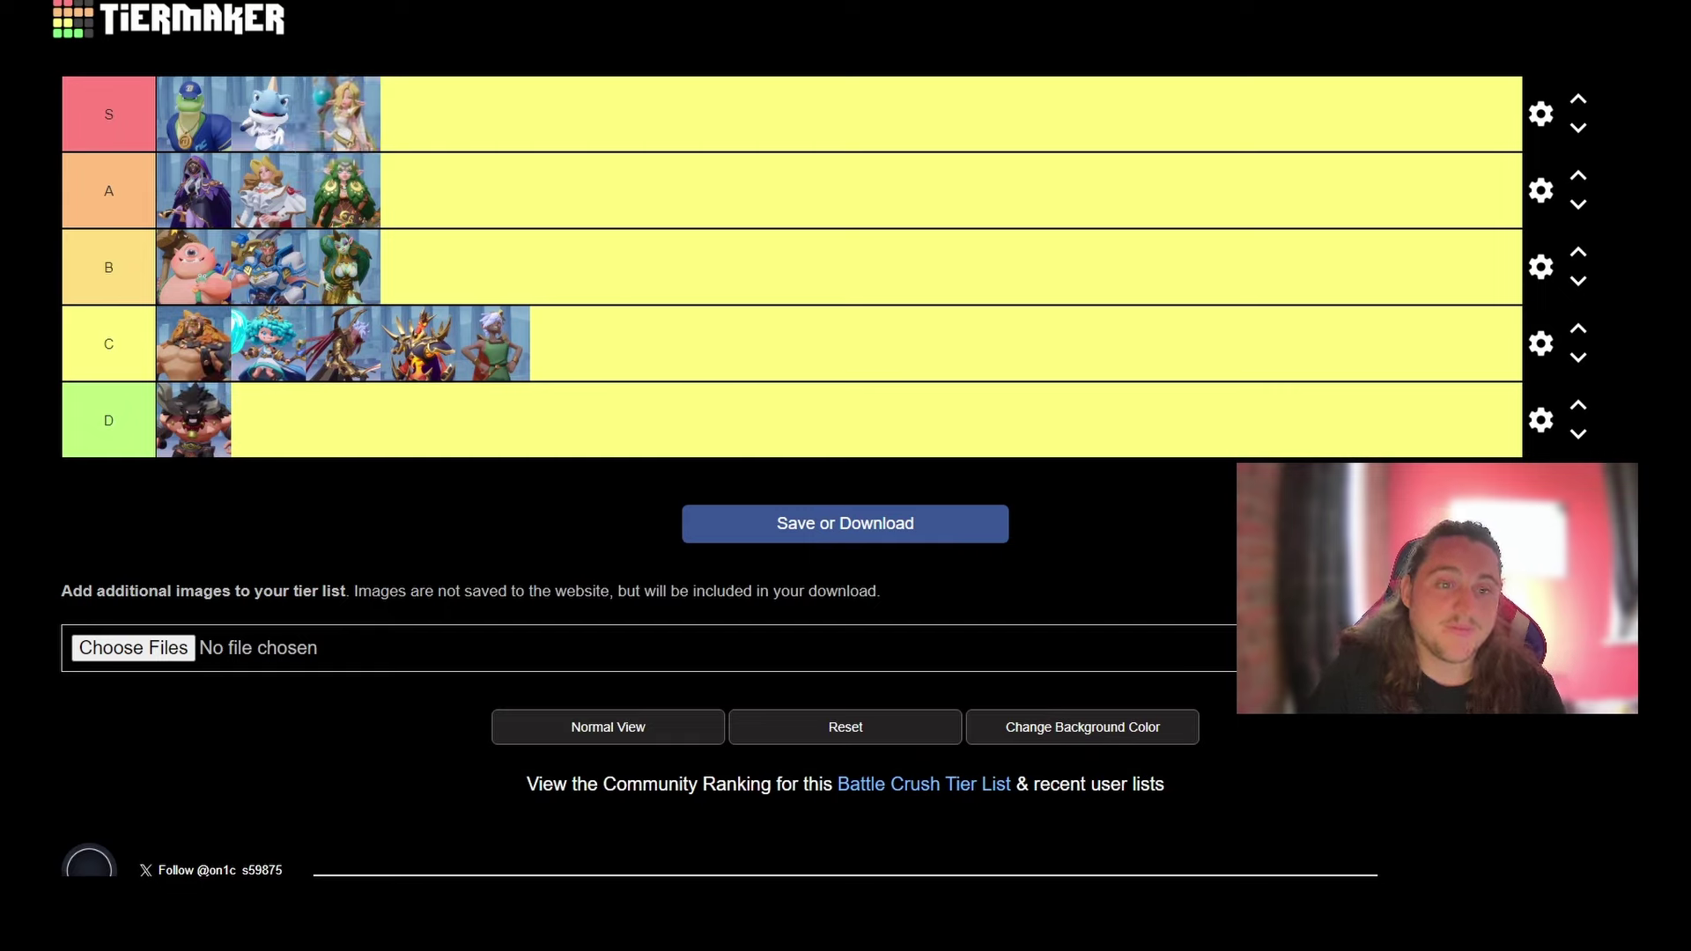